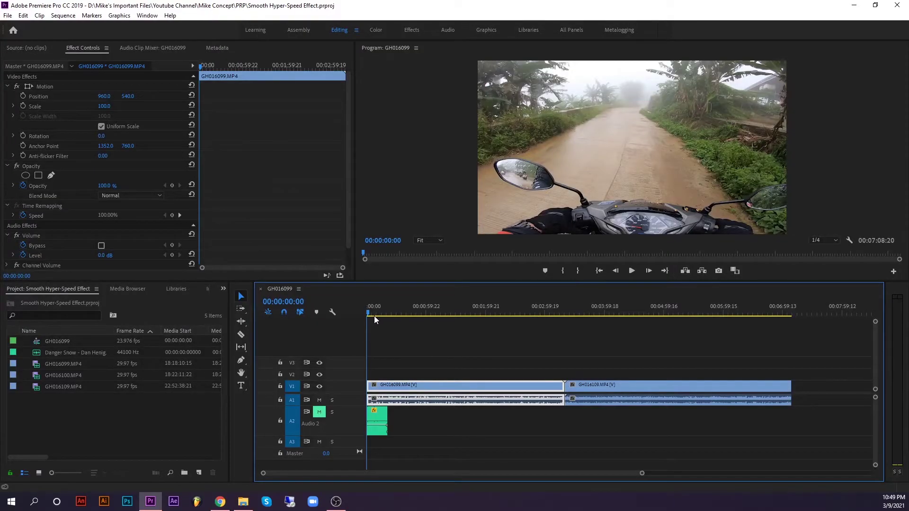
Preview the first and second motorcycle rides by scrubbing and playing the sequence
{"action": "left_click_drag", "start_coordinate": [374, 316], "coordinate": [420, 315]}
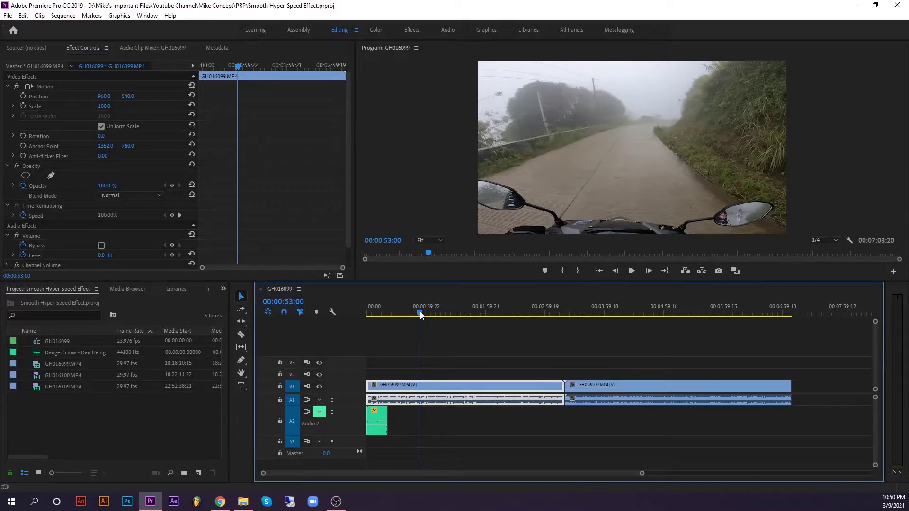
{"action": "left_click_drag", "start_coordinate": [421, 316], "coordinate": [478, 311]}
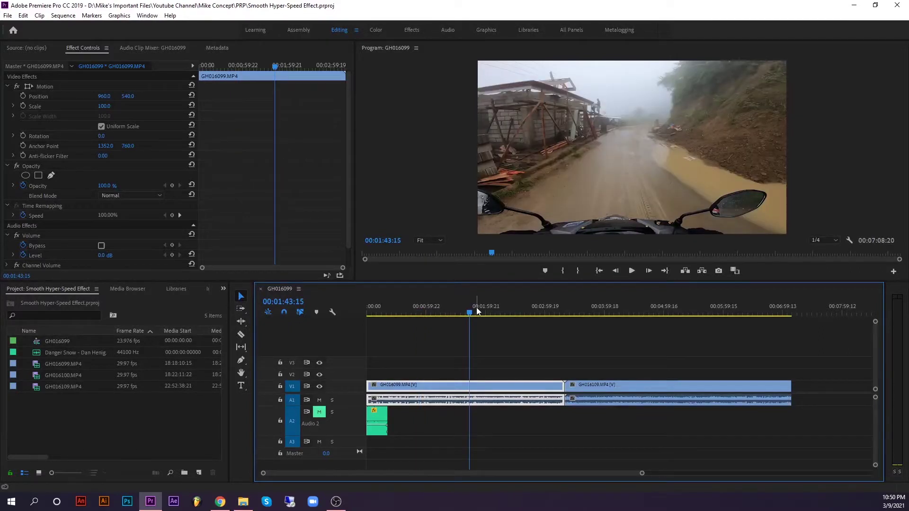
{"action": "left_click_drag", "start_coordinate": [477, 310], "coordinate": [390, 314]}
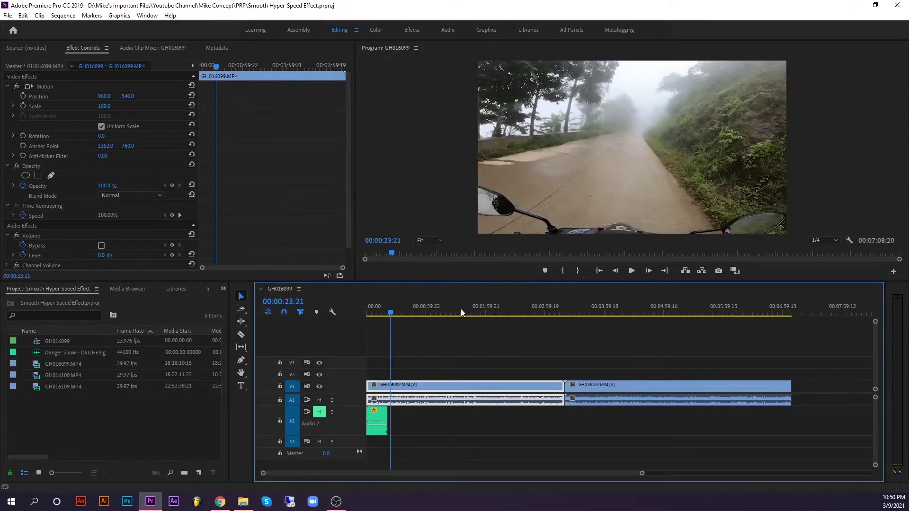
{"action": "key", "text": "space"}
{"action": "left_click", "coordinate": [422, 311]}
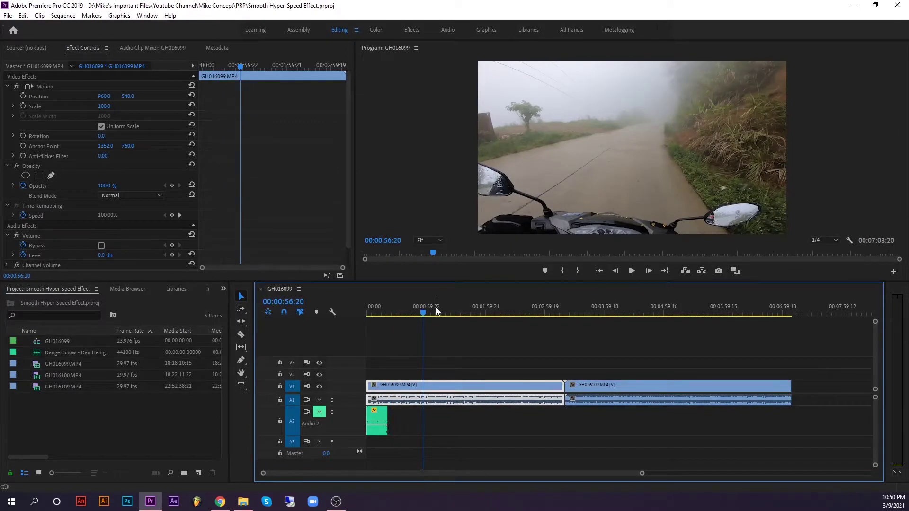
{"action": "left_click", "coordinate": [627, 312]}
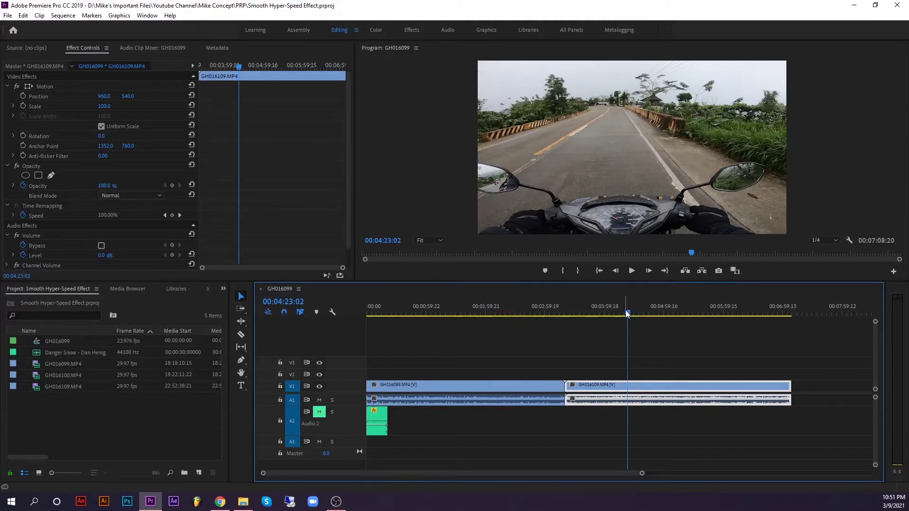
{"action": "key", "text": "space"}
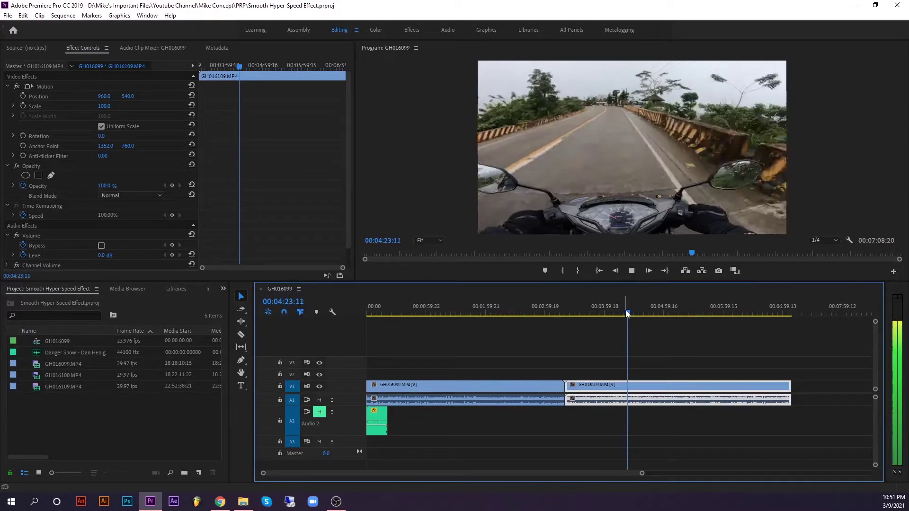
{"action": "left_click", "coordinate": [665, 313]}
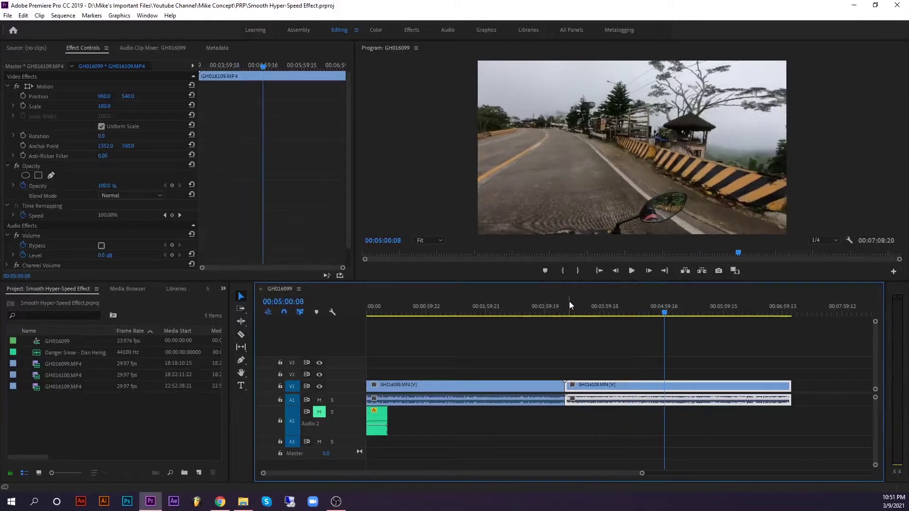
{"action": "left_click_drag", "start_coordinate": [525, 308], "coordinate": [387, 386]}
Enter a 2000% speed for clip GH016099 in its Speed/Duration settings
{"action": "right_click", "coordinate": [393, 386]}
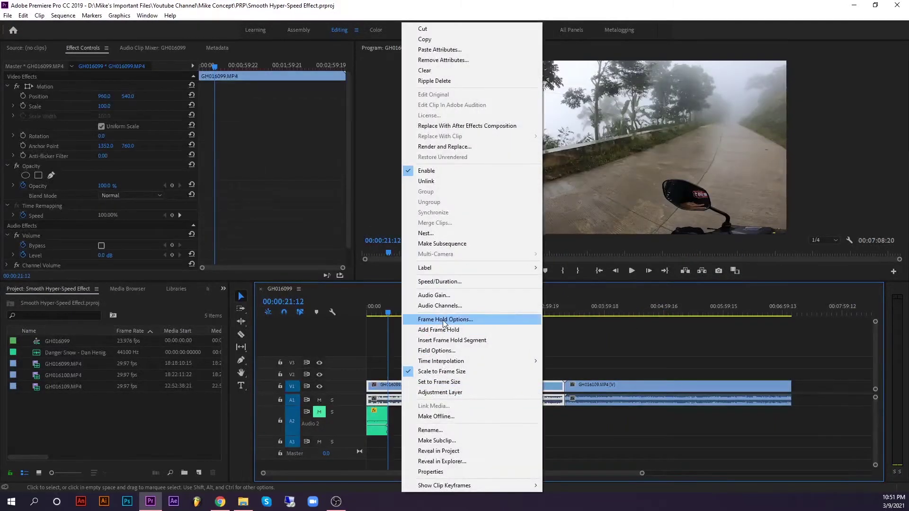
{"action": "left_click", "coordinate": [439, 281]}
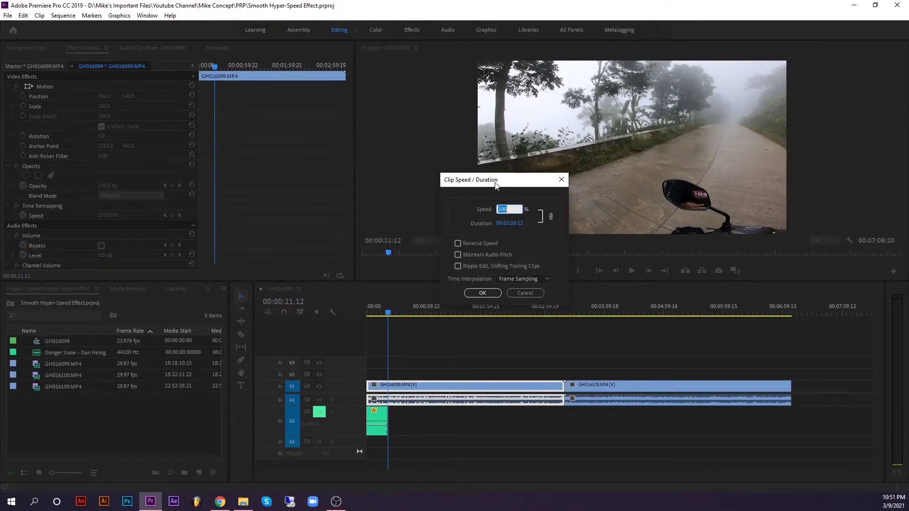
{"action": "left_click", "coordinate": [456, 210]}
{"action": "left_click", "coordinate": [506, 210]}
{"action": "type", "text": "500"}
{"action": "left_click", "coordinate": [520, 192]}
{"action": "left_click", "coordinate": [518, 213]}
{"action": "type", "text": "2000"}
{"action": "left_click", "coordinate": [523, 195]}
Apply the first clip's new speed, then set GH016109 to 2000% too
{"action": "left_click", "coordinate": [484, 294]}
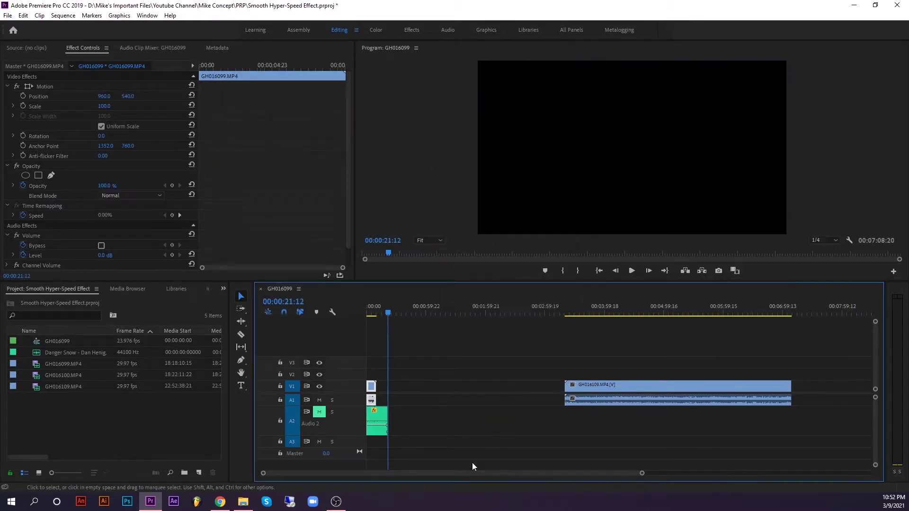
{"action": "left_click", "coordinate": [609, 390]}
{"action": "left_click", "coordinate": [609, 390]}
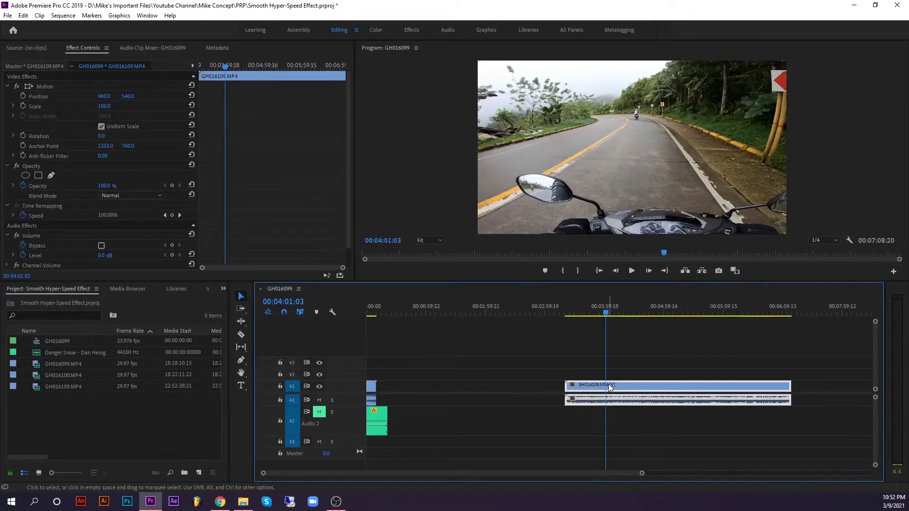
{"action": "right_click", "coordinate": [610, 388]}
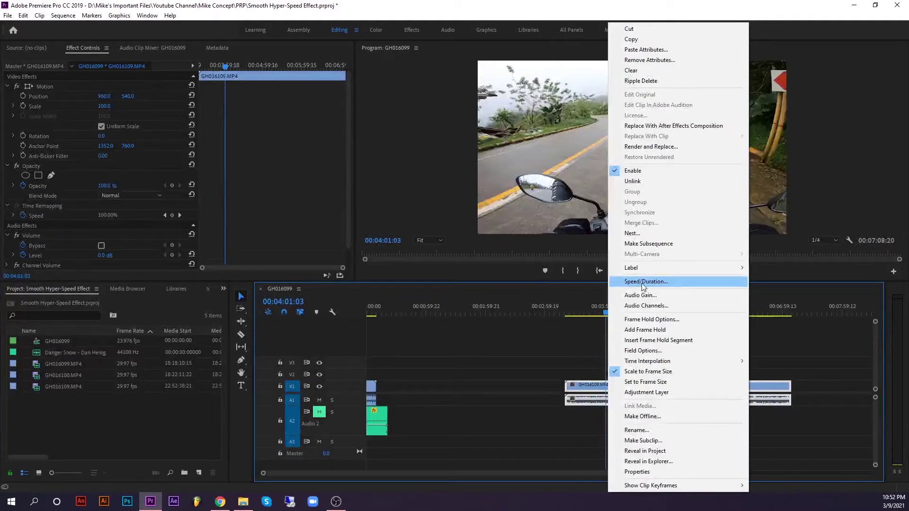
{"action": "left_click", "coordinate": [642, 282]}
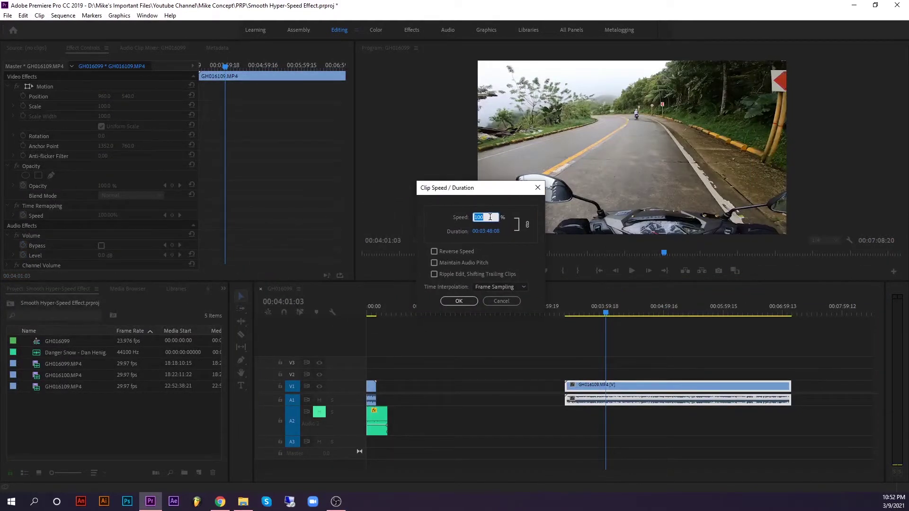
{"action": "type", "text": "2000"}
{"action": "left_click", "coordinate": [507, 241]}
{"action": "left_click", "coordinate": [458, 301]}
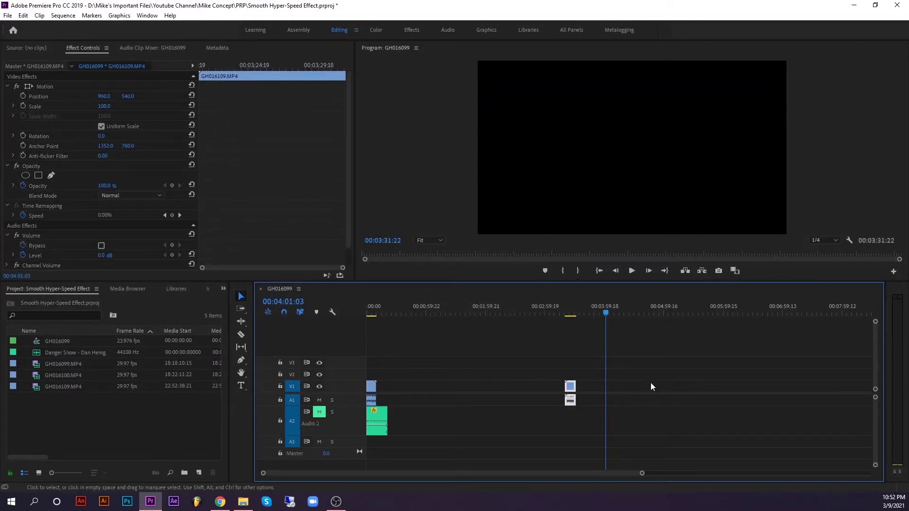
Fit the whole shortened sequence in view and play it from the start
{"action": "left_click", "coordinate": [563, 312]}
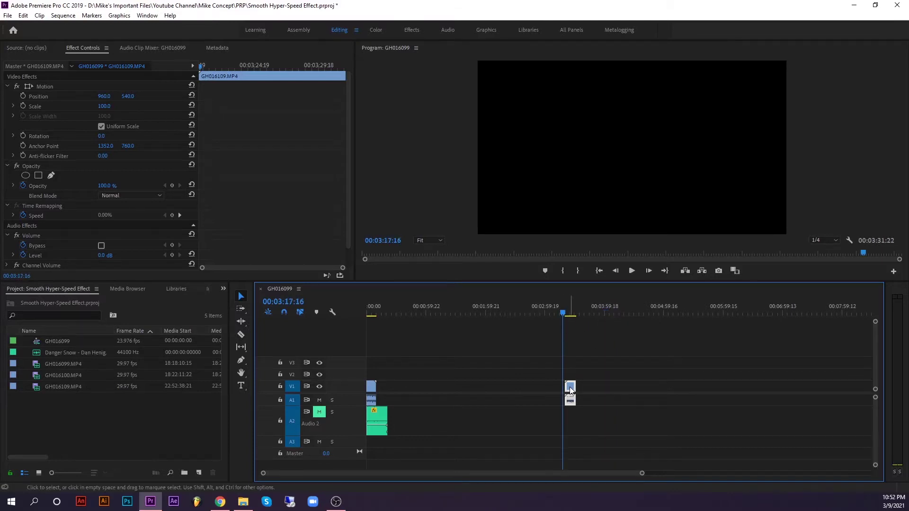
{"action": "key", "text": "backslash"}
{"action": "key", "text": "Home"}
{"action": "key", "text": "space"}
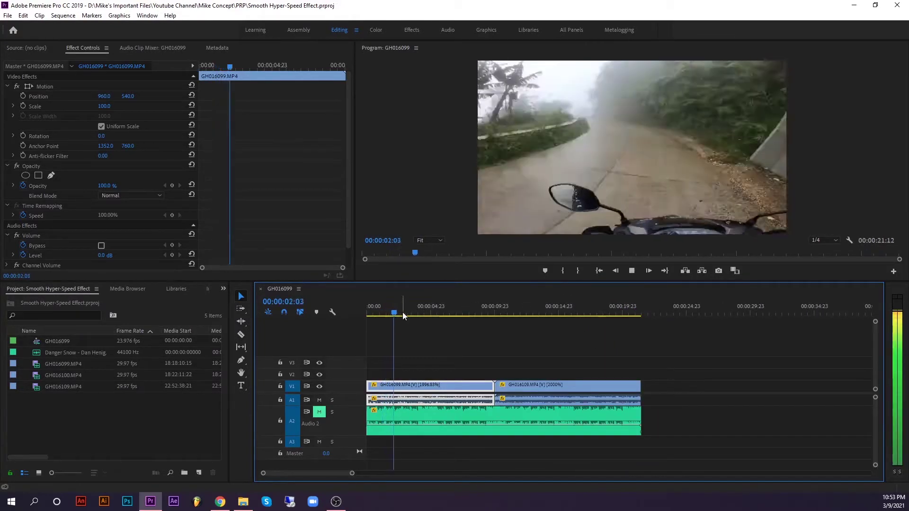
Unlink the first clip's camera audio from its video and delete it
{"action": "left_click", "coordinate": [436, 308]}
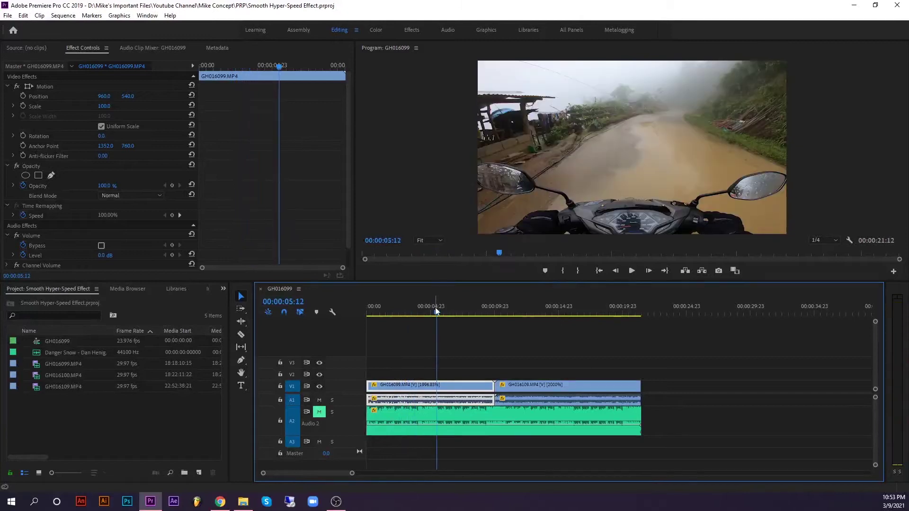
{"action": "right_click", "coordinate": [442, 386]}
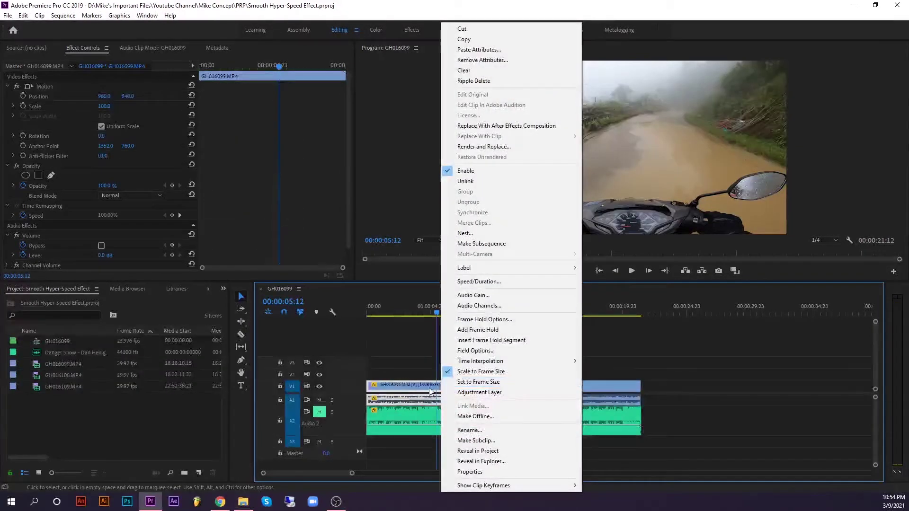
{"action": "left_click", "coordinate": [495, 183]}
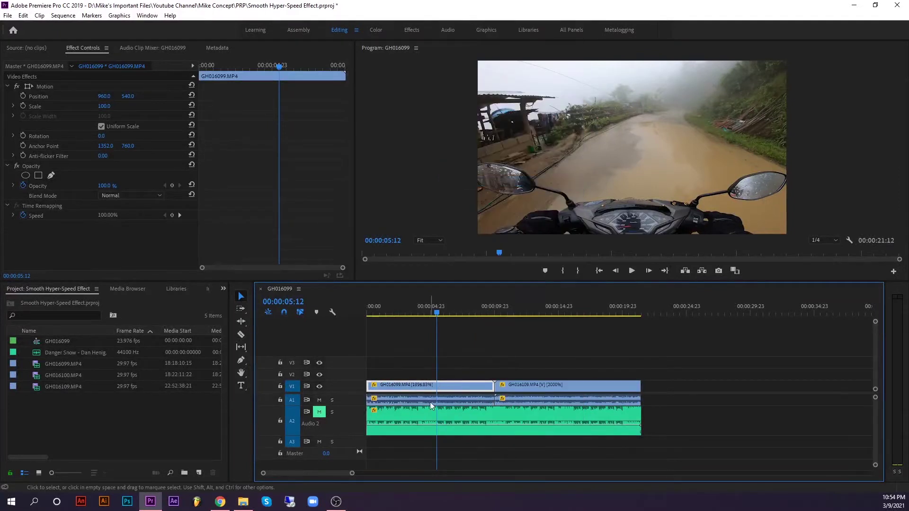
{"action": "left_click", "coordinate": [443, 398]}
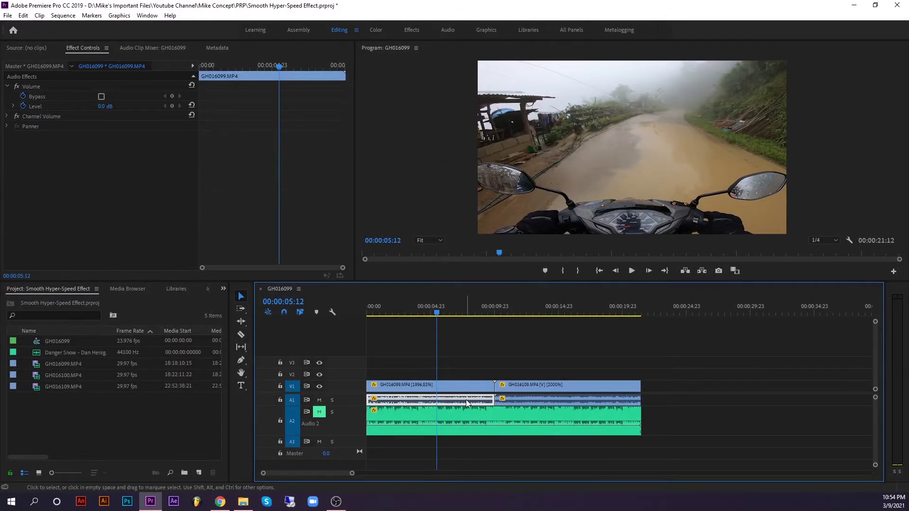
{"action": "key", "text": "Delete"}
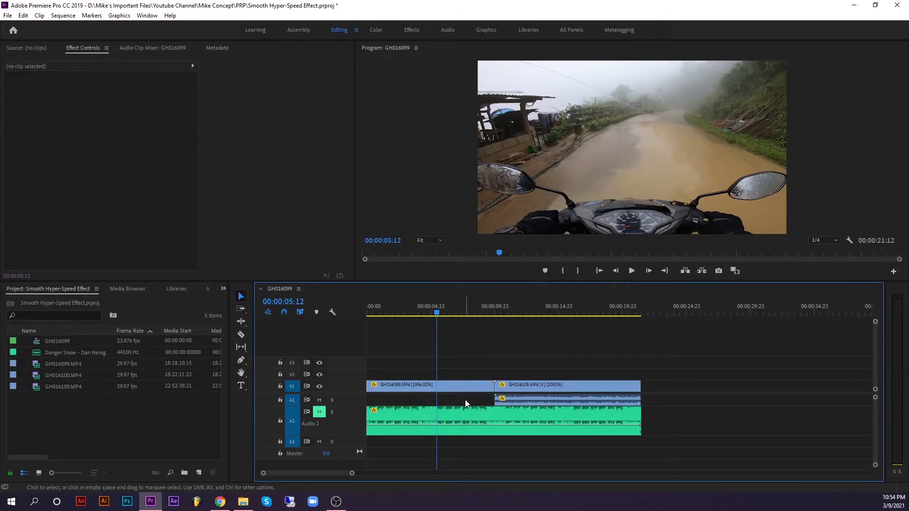
Unlink and delete the second clip's camera audio, then deselect everything
{"action": "right_click", "coordinate": [539, 388]}
{"action": "left_click", "coordinate": [576, 186]}
{"action": "left_click", "coordinate": [544, 396]}
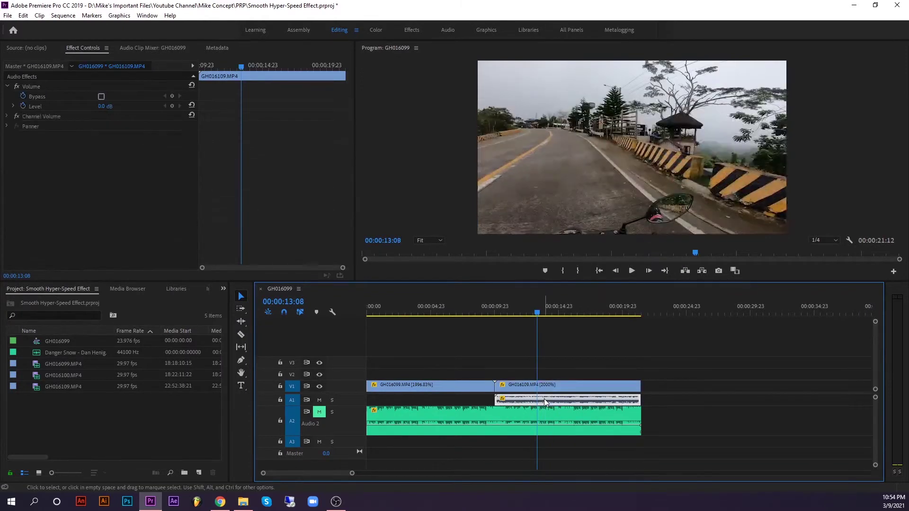
{"action": "key", "text": "Delete"}
{"action": "left_click", "coordinate": [461, 384]}
{"action": "key", "text": "Home"}
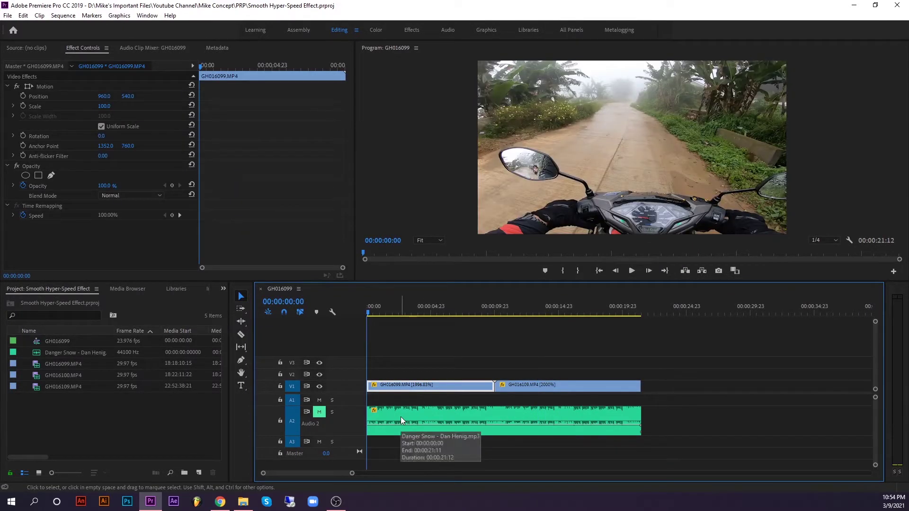
{"action": "left_click", "coordinate": [476, 418]}
{"action": "left_click", "coordinate": [675, 409]}
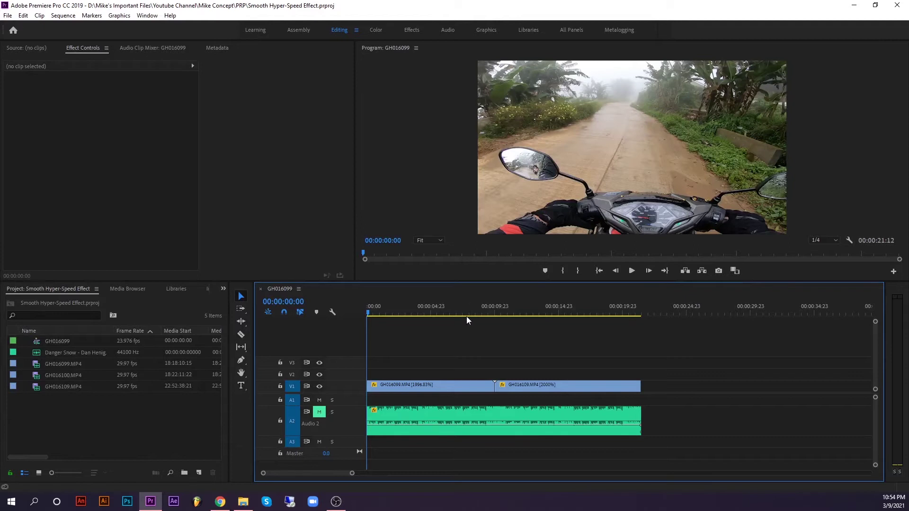
{"action": "key", "text": "space"}
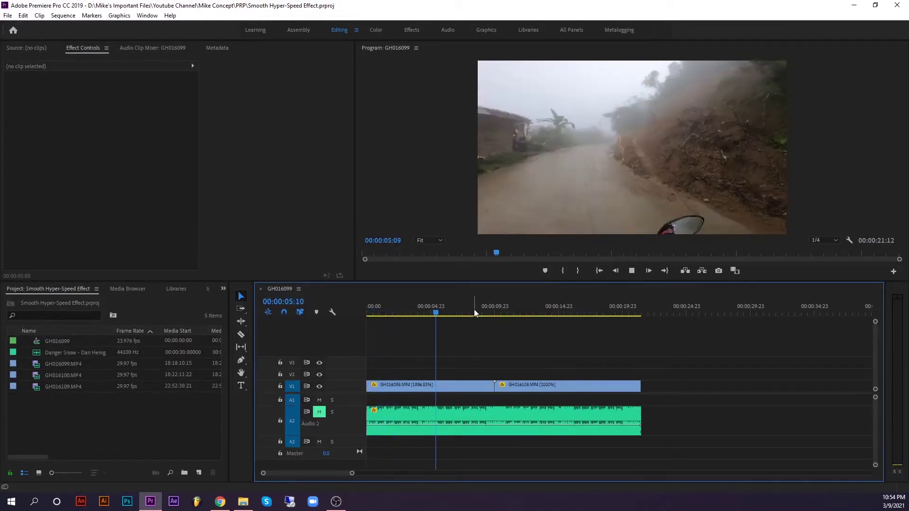
{"action": "left_click", "coordinate": [474, 309]}
{"action": "left_click", "coordinate": [497, 311]}
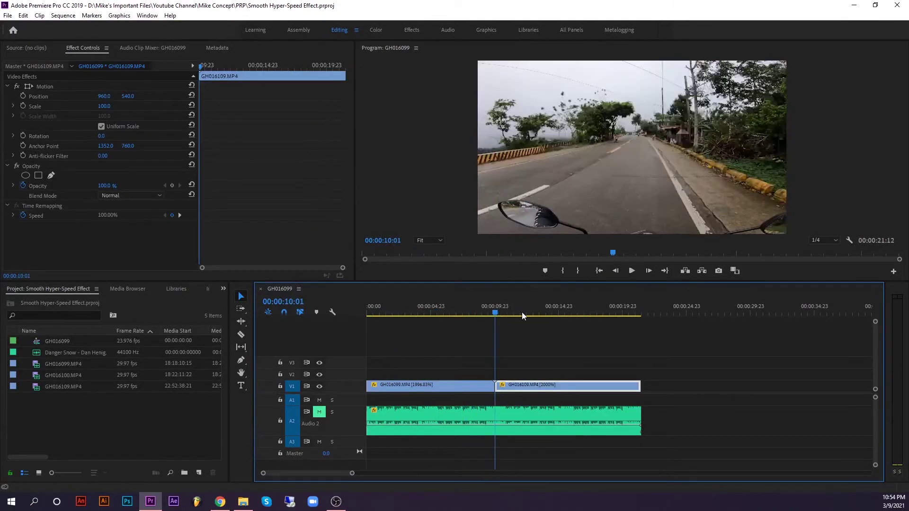
{"action": "key", "text": "space"}
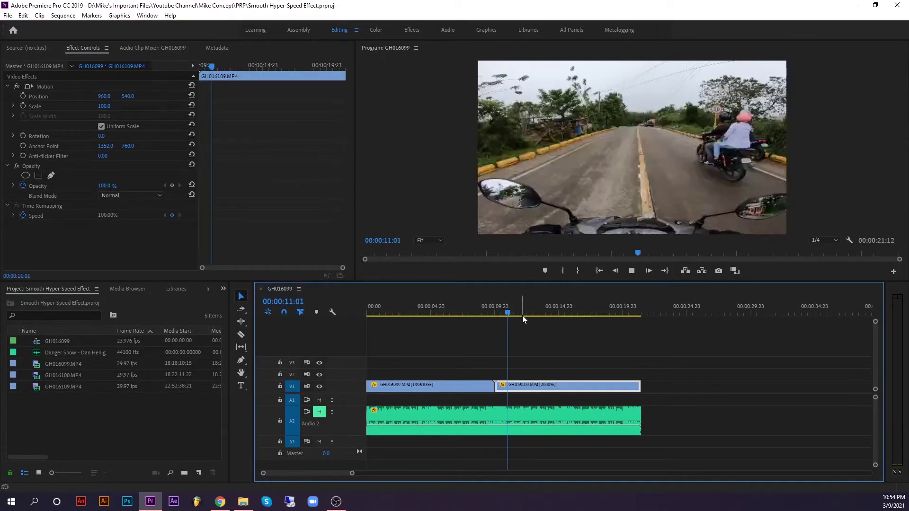
{"action": "left_click", "coordinate": [558, 310]}
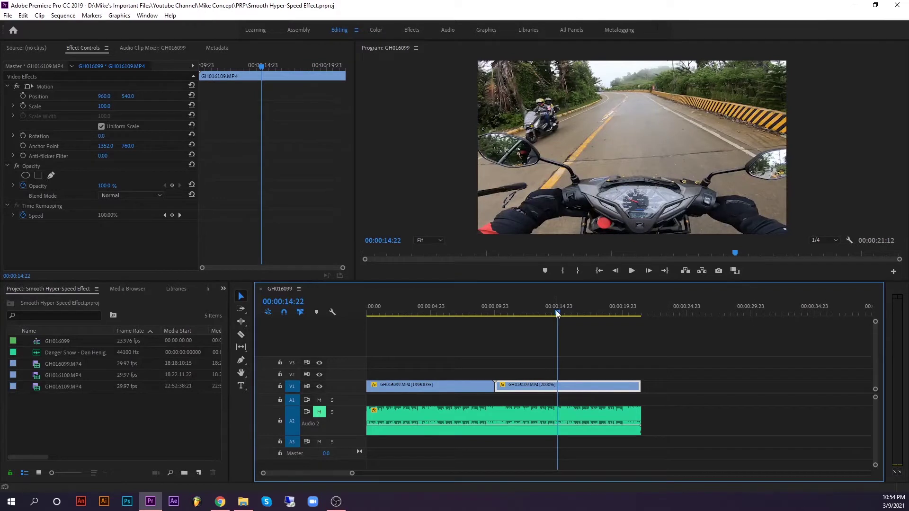
{"action": "left_click_drag", "start_coordinate": [559, 311], "coordinate": [406, 314]}
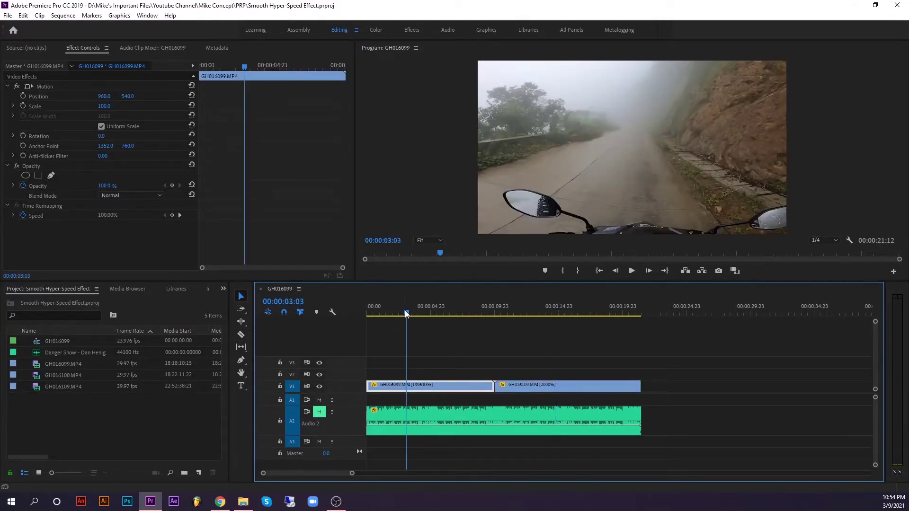
Switch the first clip's time interpolation to Frame Blending, keeping speed at 1996.83%
{"action": "right_click", "coordinate": [423, 385]}
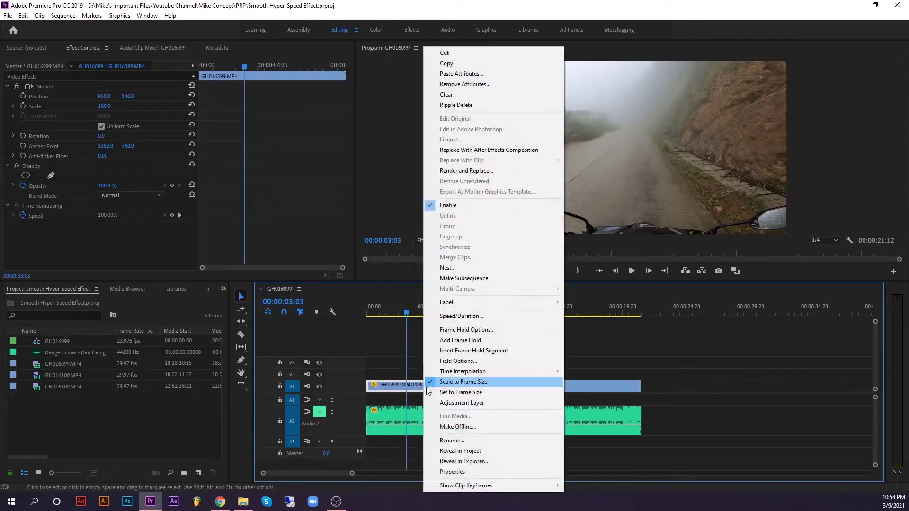
{"action": "left_click", "coordinate": [423, 387]}
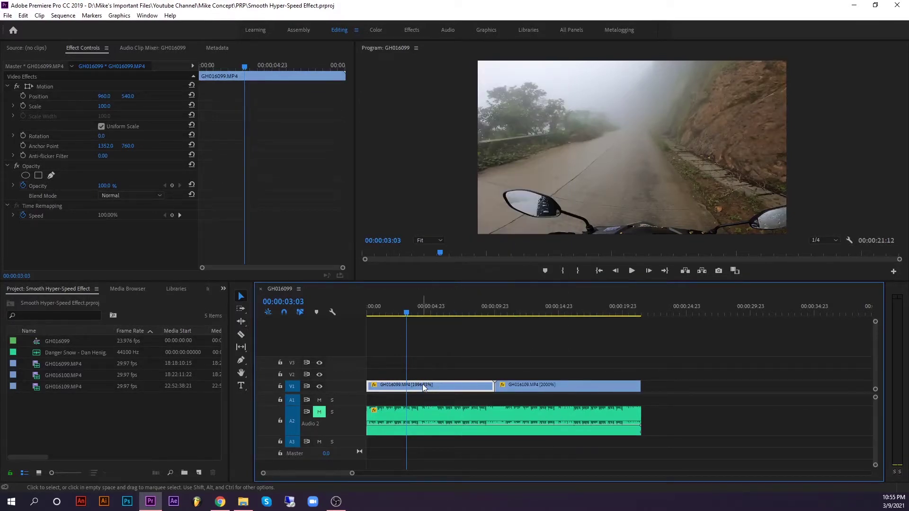
{"action": "right_click", "coordinate": [422, 385]}
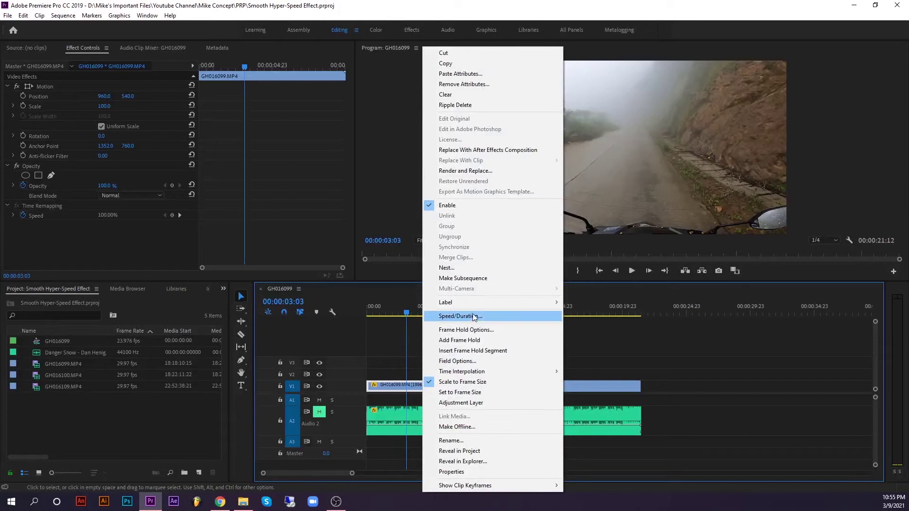
{"action": "left_click", "coordinate": [473, 317]}
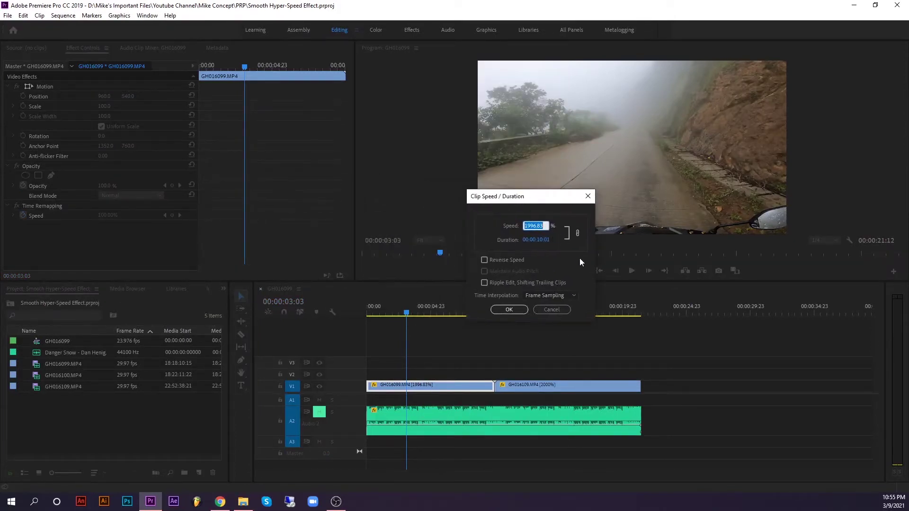
{"action": "left_click", "coordinate": [578, 258]}
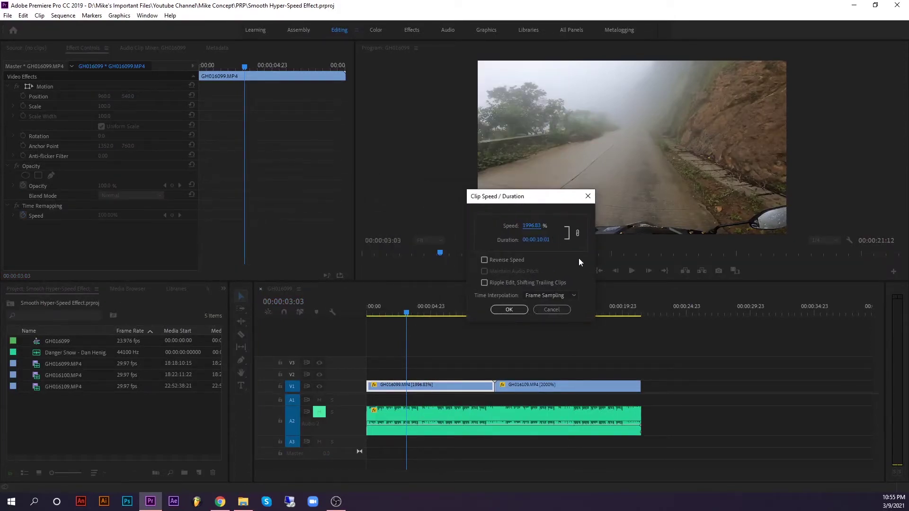
{"action": "left_click", "coordinate": [571, 296]}
{"action": "left_click", "coordinate": [561, 314]}
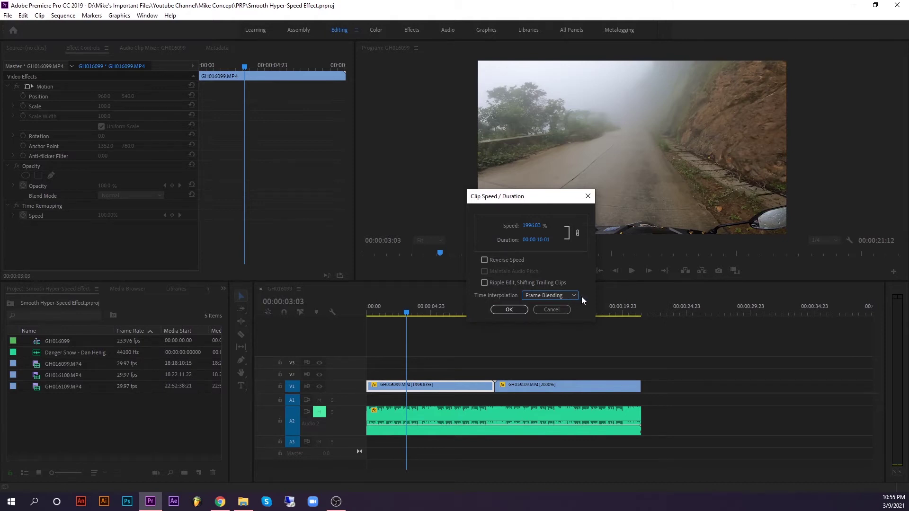
Apply the Frame Blending setting to the first clip and save the project
{"action": "left_click", "coordinate": [509, 310]}
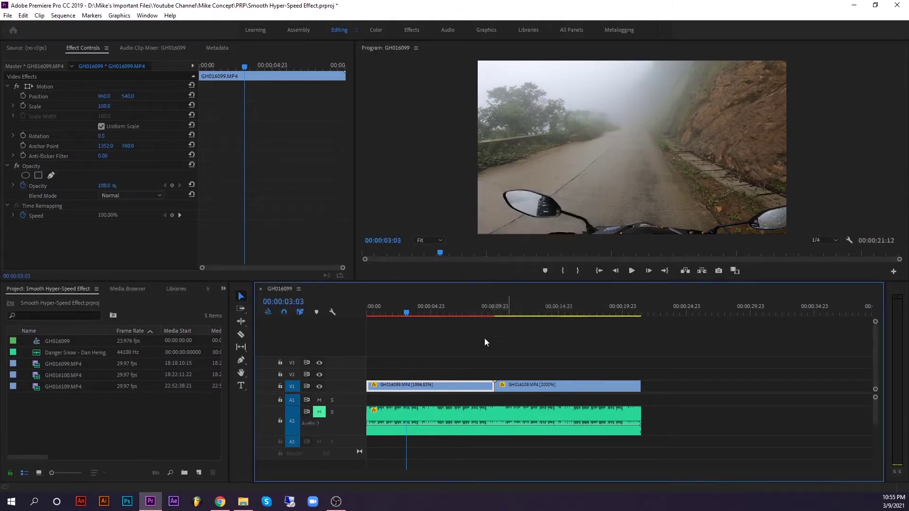
{"action": "left_click", "coordinate": [424, 311]}
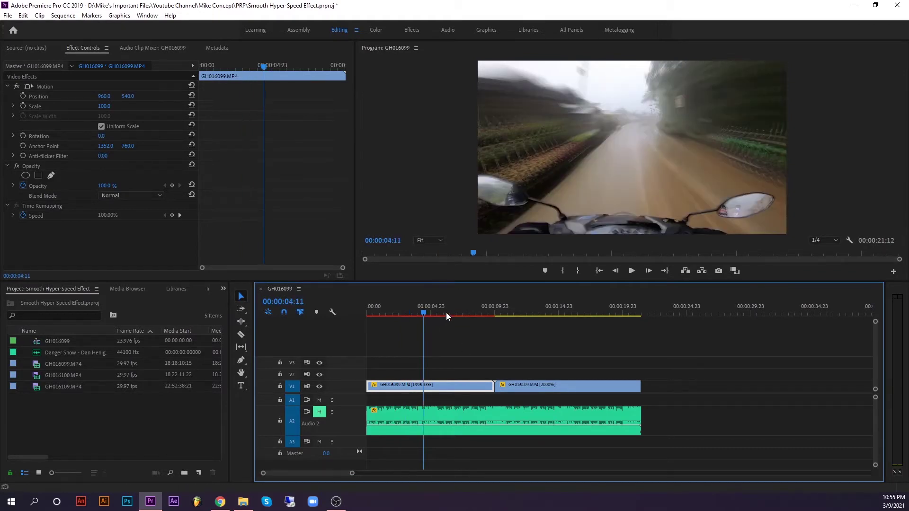
{"action": "left_click", "coordinate": [363, 310]}
{"action": "key", "text": "ctrl+s"}
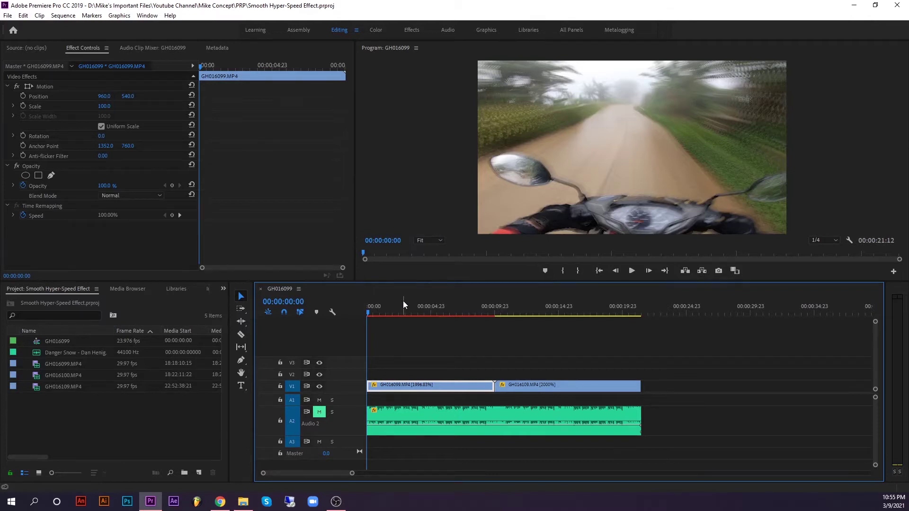
Play and scrub the opening seconds to review the first clip's motion blur
{"action": "key", "text": "space"}
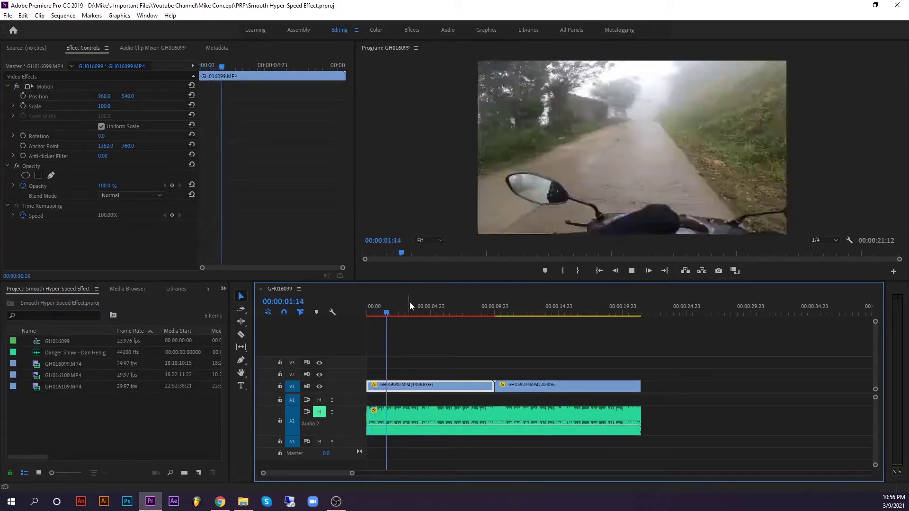
{"action": "left_click_drag", "start_coordinate": [430, 313], "coordinate": [395, 313]}
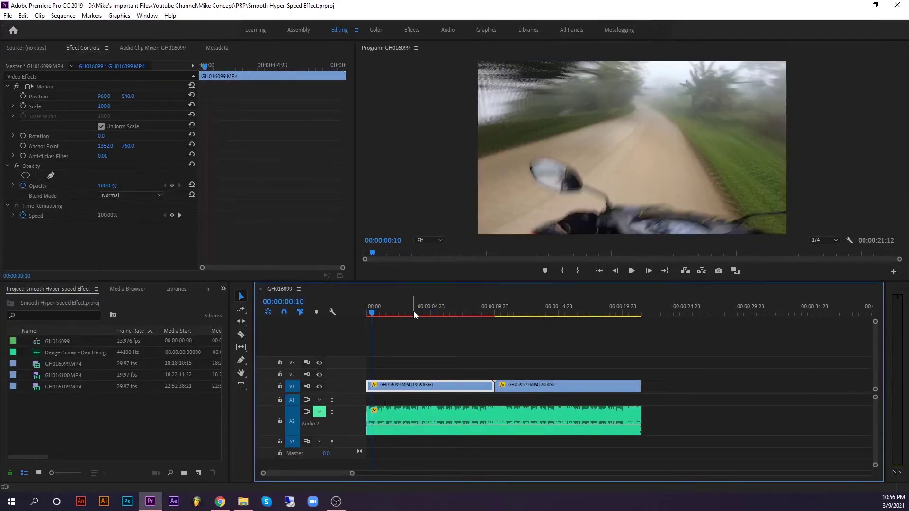
{"action": "left_click", "coordinate": [414, 311]}
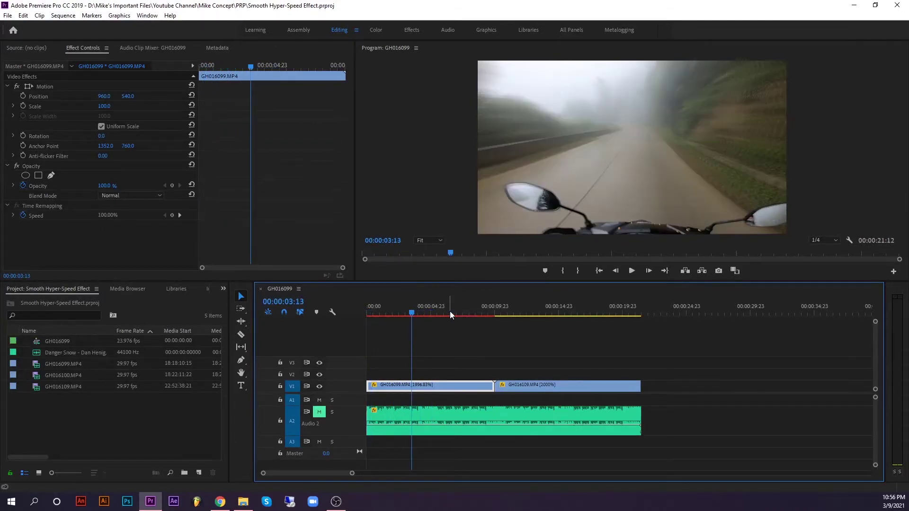
{"action": "left_click", "coordinate": [467, 311]}
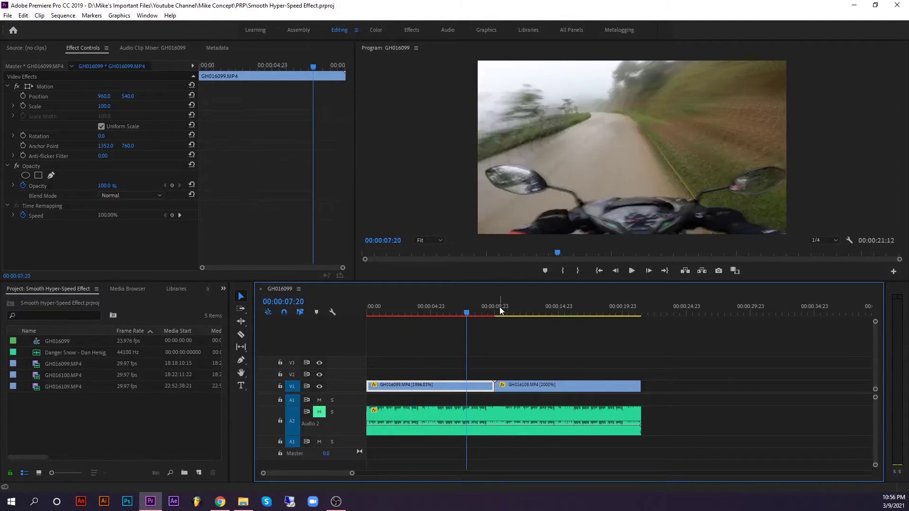
{"action": "left_click", "coordinate": [499, 308]}
{"action": "left_click", "coordinate": [511, 310]}
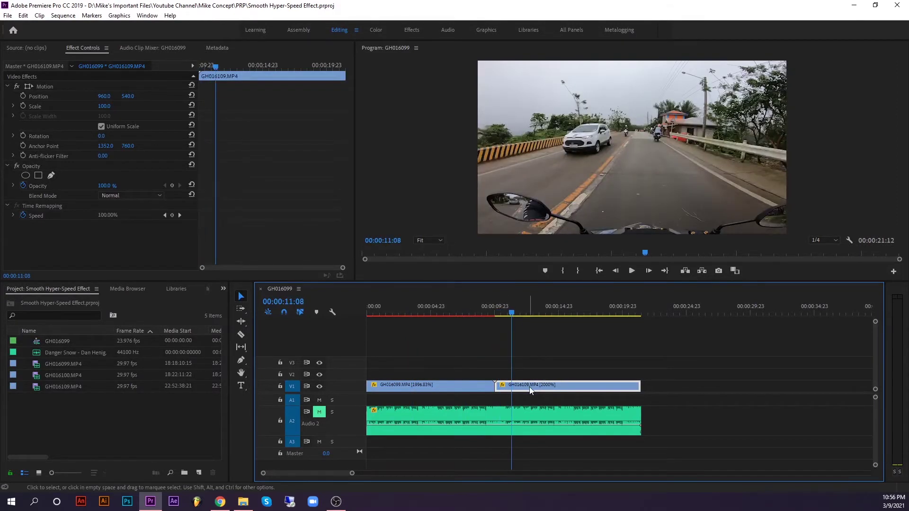
{"action": "right_click", "coordinate": [531, 386]}
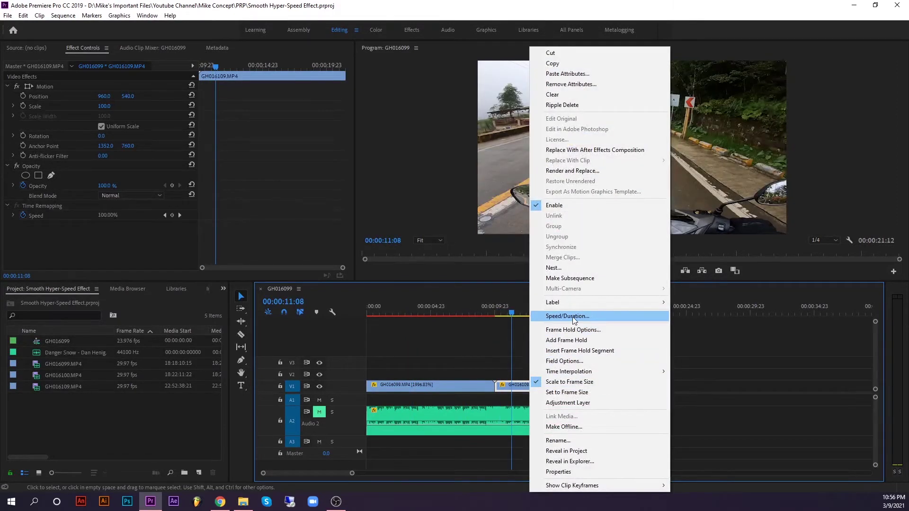
Give GH016109 Frame Blending interpolation while keeping its speed at 2000%
{"action": "left_click", "coordinate": [573, 317]}
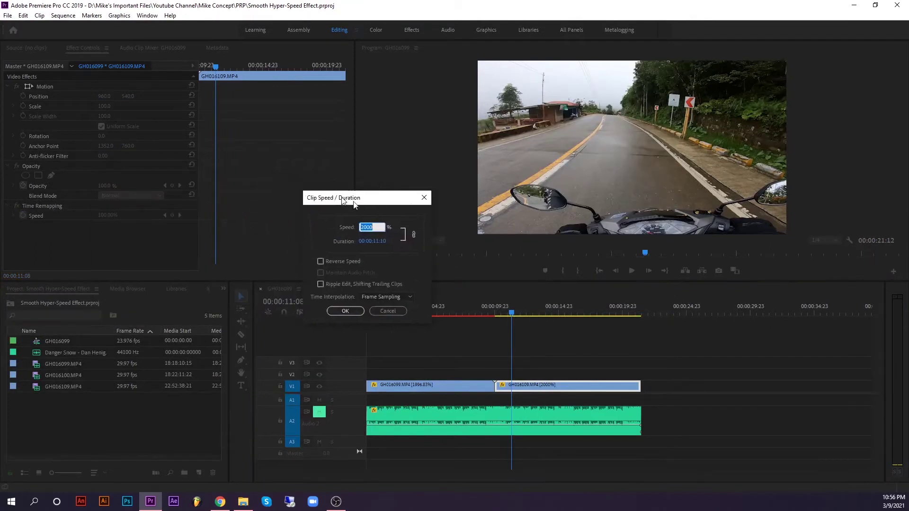
{"action": "left_click_drag", "start_coordinate": [324, 196], "coordinate": [489, 242]}
{"action": "left_click", "coordinate": [540, 303]}
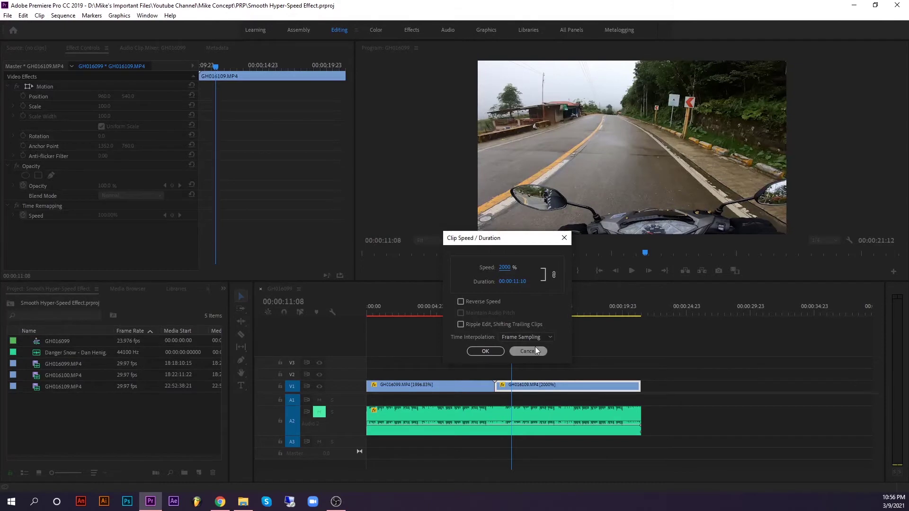
{"action": "left_click", "coordinate": [547, 338]}
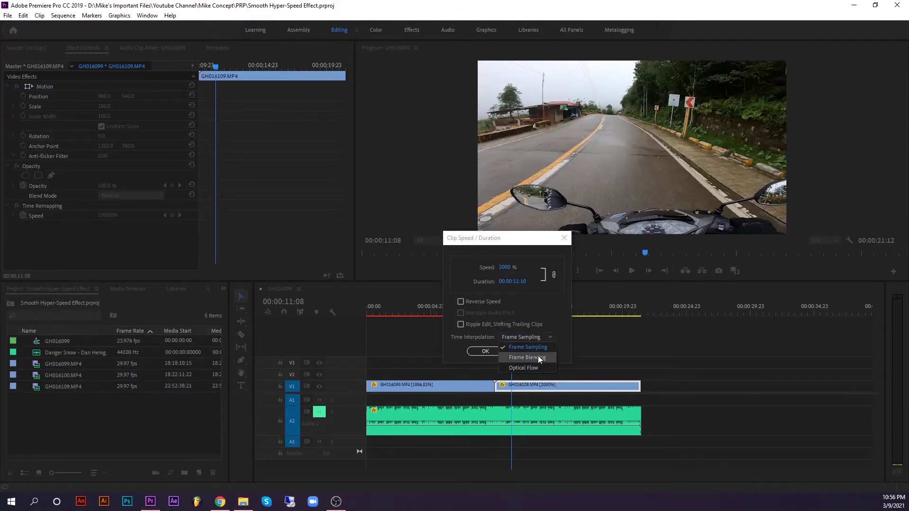
{"action": "left_click", "coordinate": [536, 358]}
{"action": "left_click", "coordinate": [484, 352]}
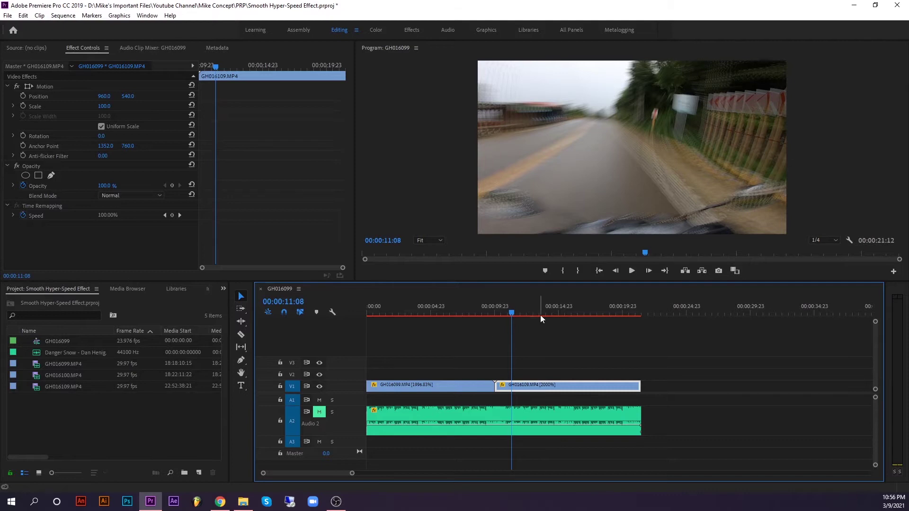
Check the blended second clip at 00:00:13:08 and 00:00:15:04, then save
{"action": "left_click", "coordinate": [538, 308]}
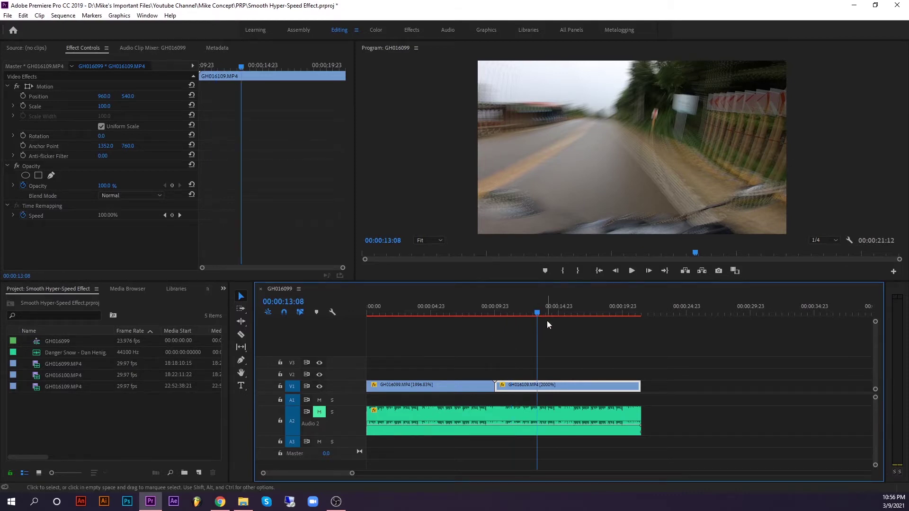
{"action": "left_click", "coordinate": [560, 313]}
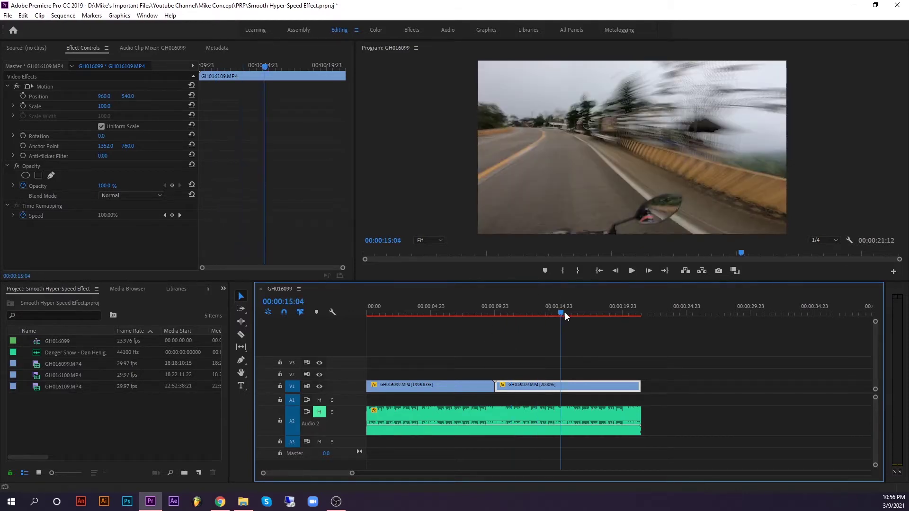
{"action": "key", "text": "ctrl+s"}
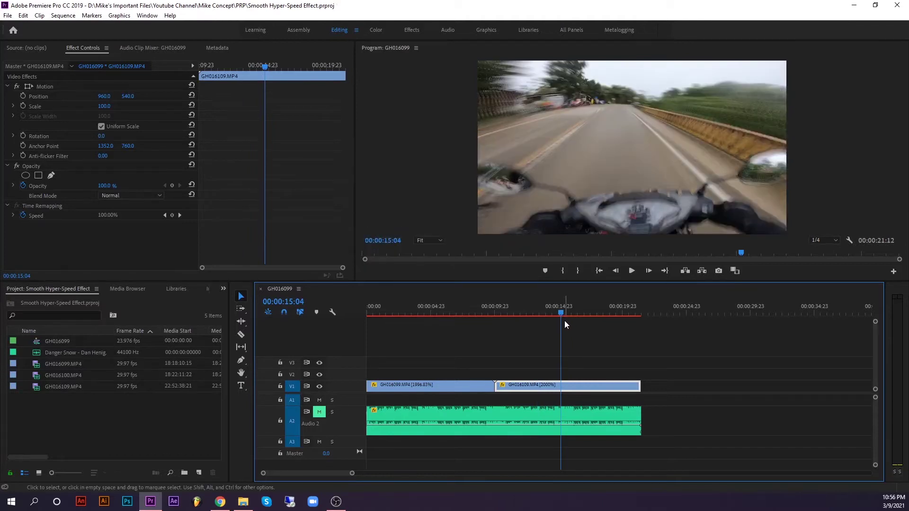
Preview frames from 00:00:15:12 to the sequence end, then play from the start
{"action": "left_click", "coordinate": [573, 312]}
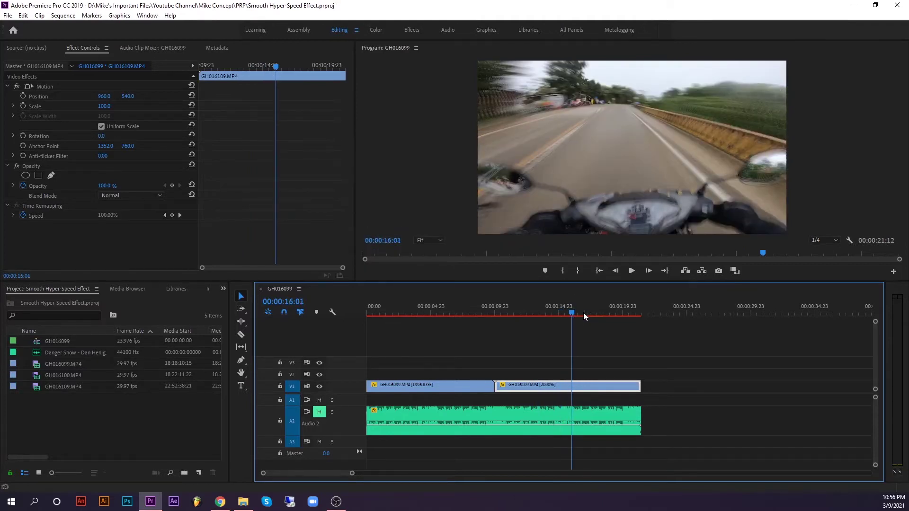
{"action": "left_click", "coordinate": [565, 310]}
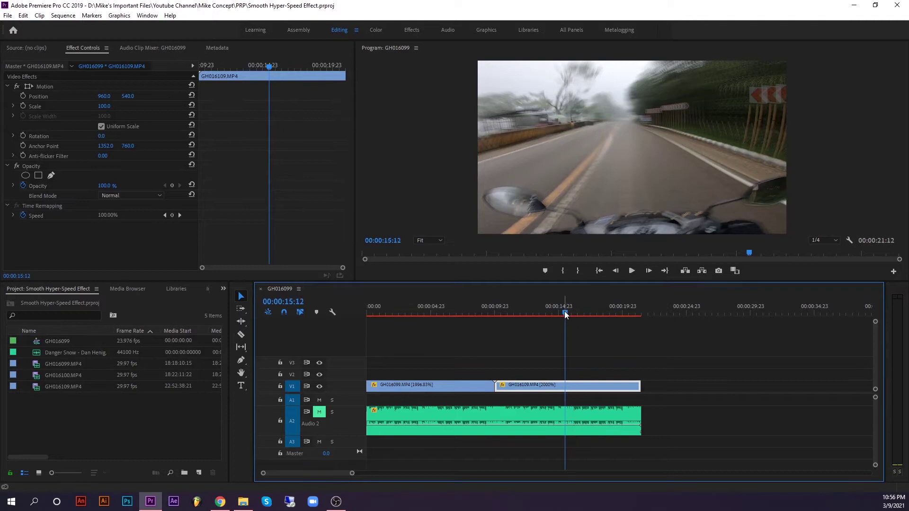
{"action": "left_click", "coordinate": [572, 311]}
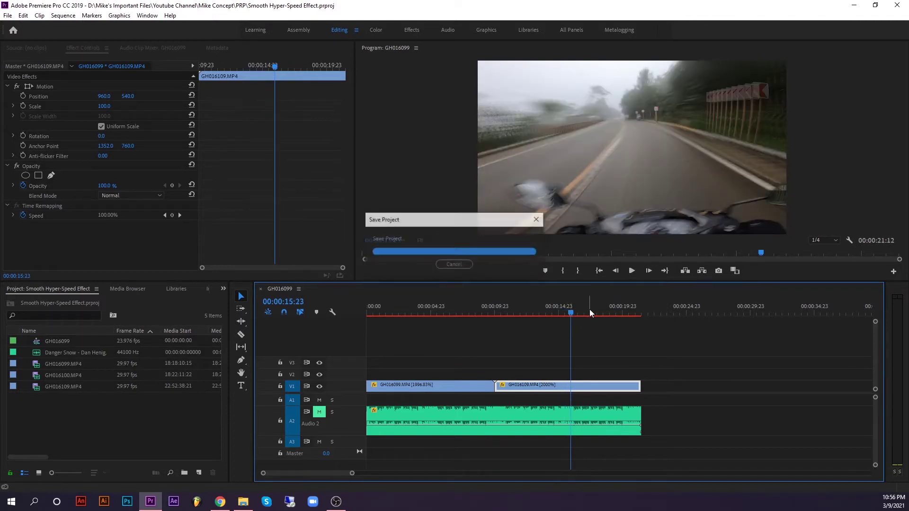
{"action": "left_click", "coordinate": [580, 311]}
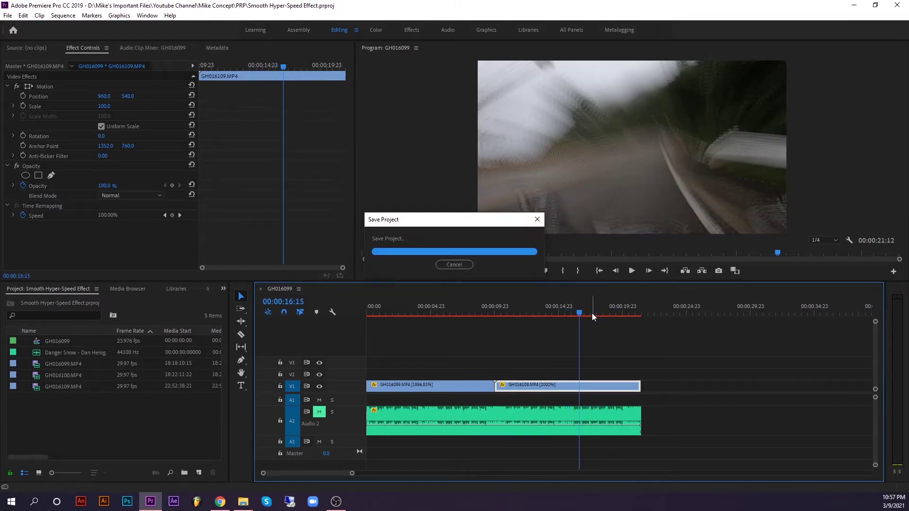
{"action": "left_click", "coordinate": [601, 312]}
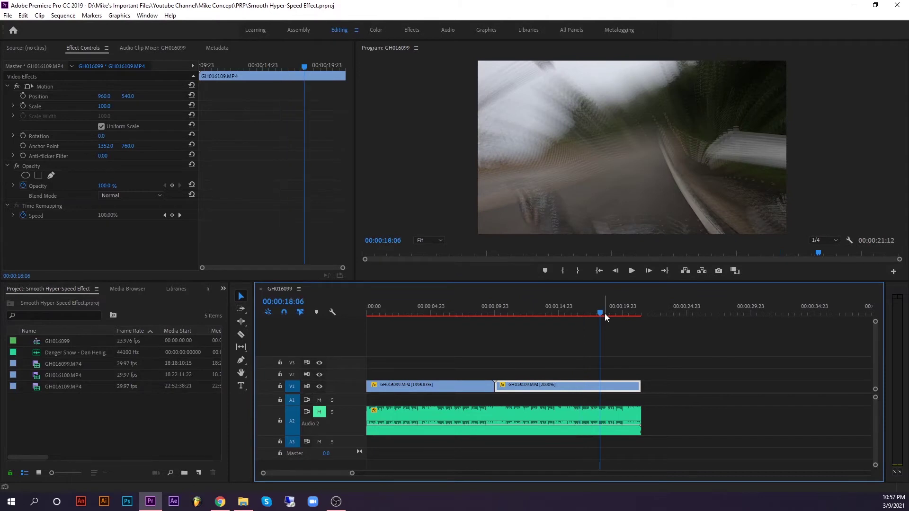
{"action": "left_click_drag", "start_coordinate": [602, 313], "coordinate": [342, 332]}
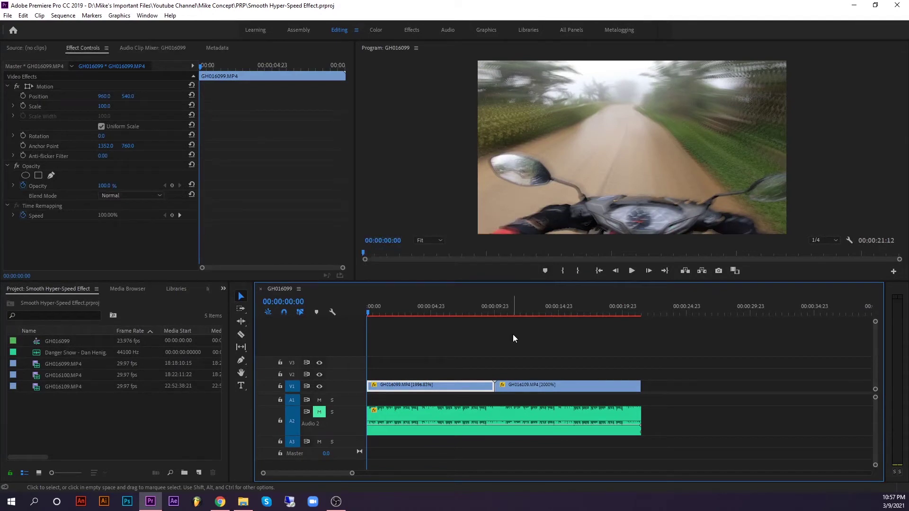
{"action": "key", "text": "space"}
Play the sped-up sequence with the music, rechecking across the clip join near 00:00:09:09
{"action": "left_click", "coordinate": [402, 311]}
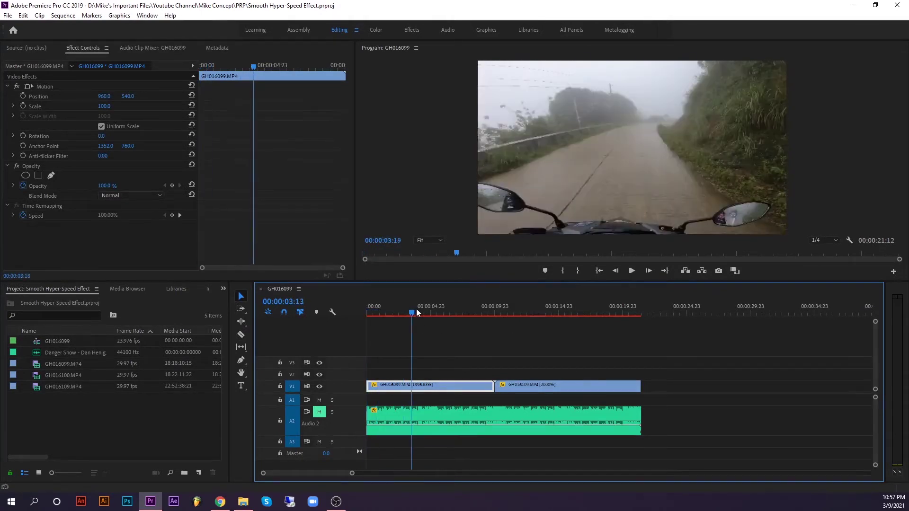
{"action": "left_click_drag", "start_coordinate": [419, 309], "coordinate": [363, 321]}
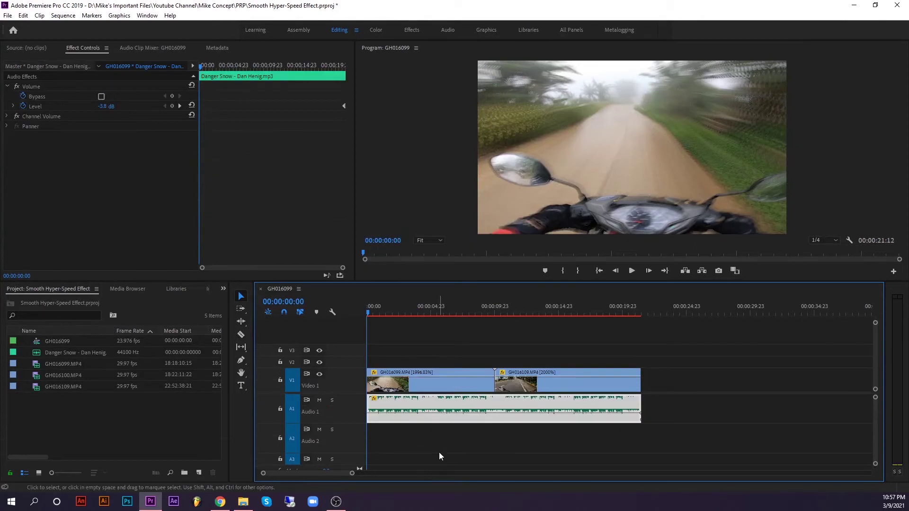
{"action": "left_click_drag", "start_coordinate": [353, 475], "coordinate": [334, 474]}
{"action": "key", "text": "space"}
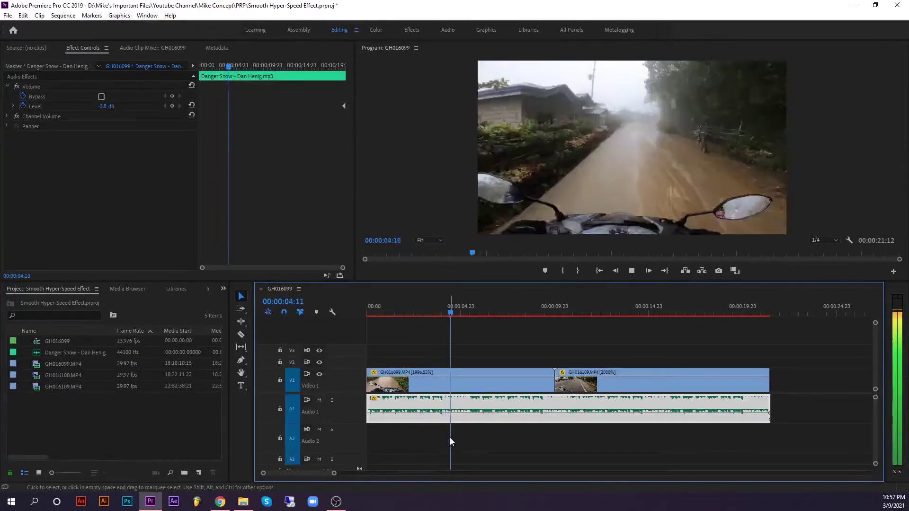
{"action": "left_click", "coordinate": [520, 310]}
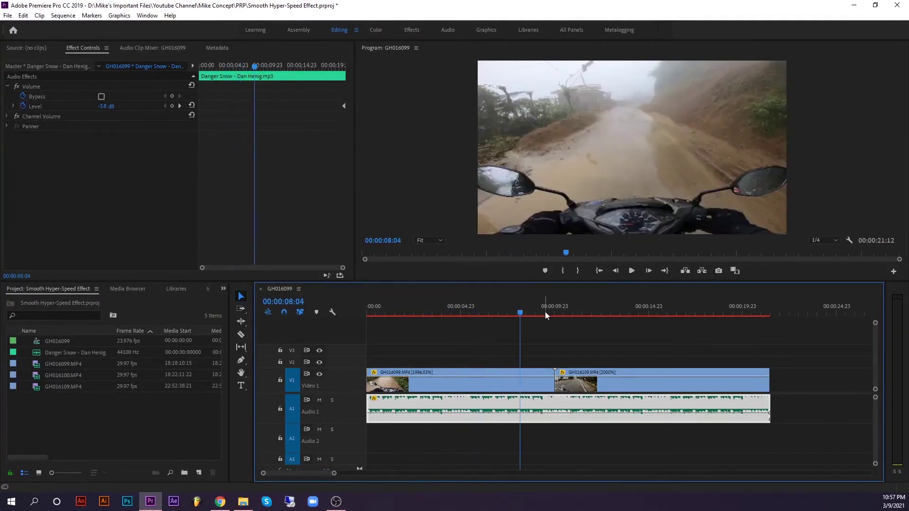
{"action": "left_click", "coordinate": [544, 313]}
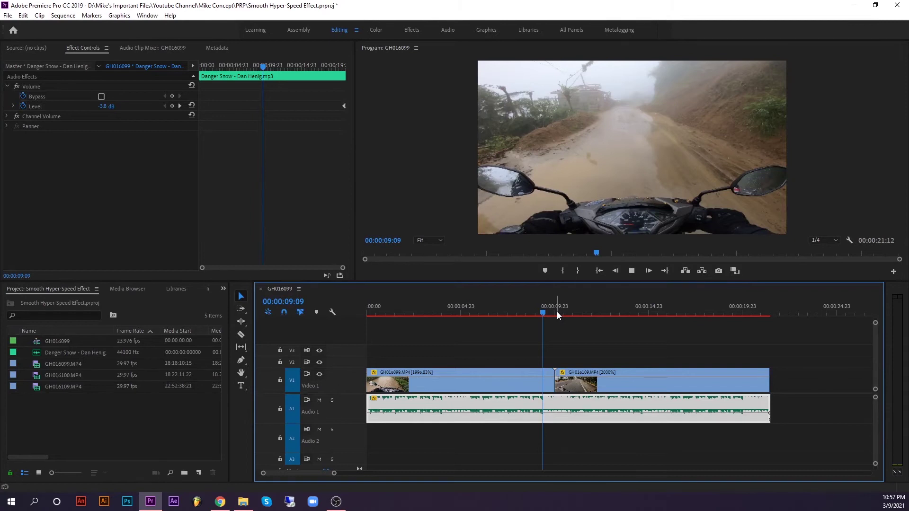
{"action": "key", "text": "space"}
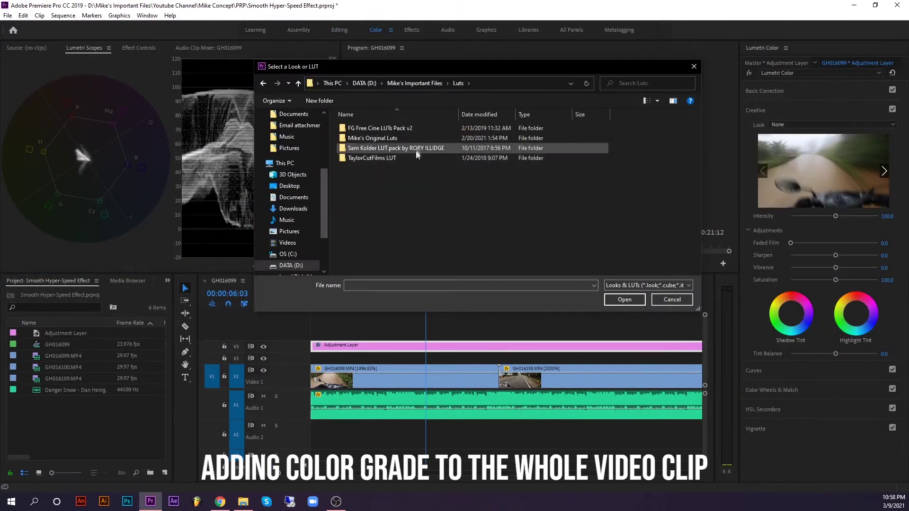
Apply the teal-orange Look; set contrast 17.8, highlights -62.2, whites 18.9, shadows -7.0
{"action": "double_click", "coordinate": [416, 149]}
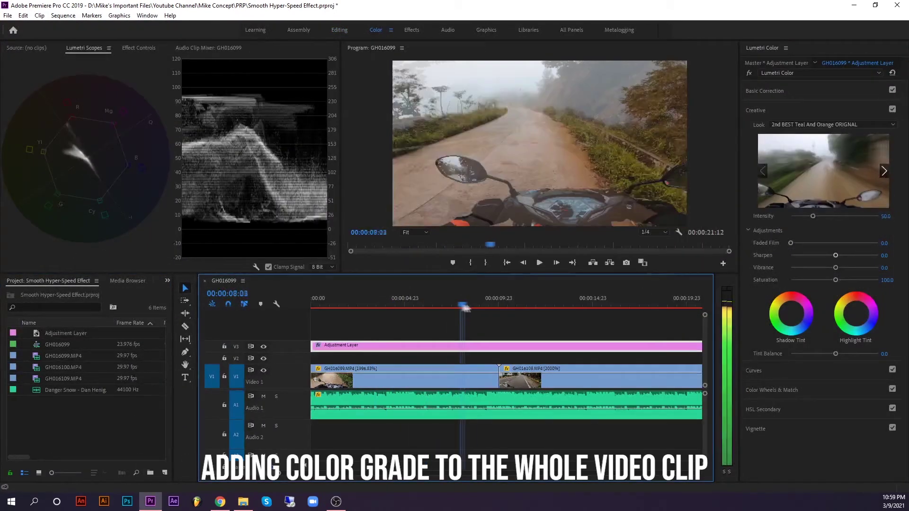
{"action": "left_click_drag", "start_coordinate": [465, 308], "coordinate": [579, 305]}
{"action": "key", "text": "minus"}
{"action": "left_click", "coordinate": [764, 90]}
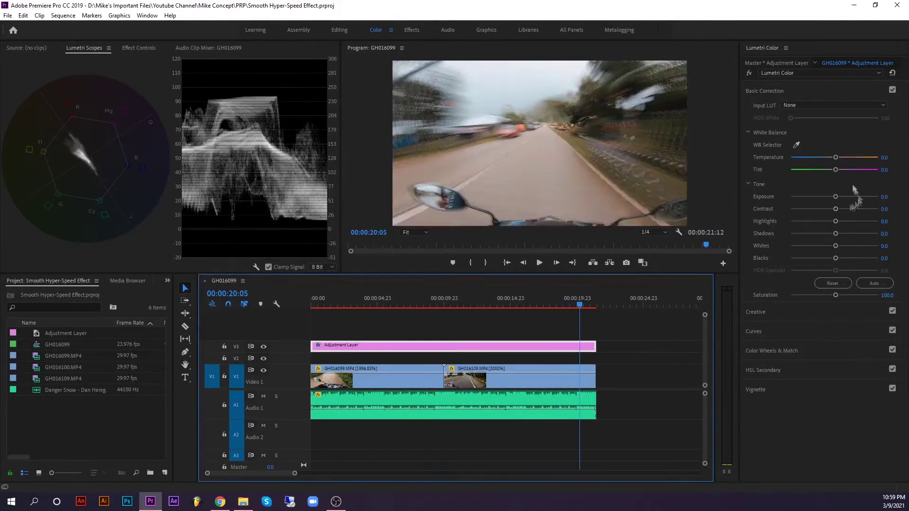
{"action": "left_click_drag", "start_coordinate": [836, 233], "coordinate": [831, 234]}
{"action": "left_click_drag", "start_coordinate": [579, 305], "coordinate": [402, 305]}
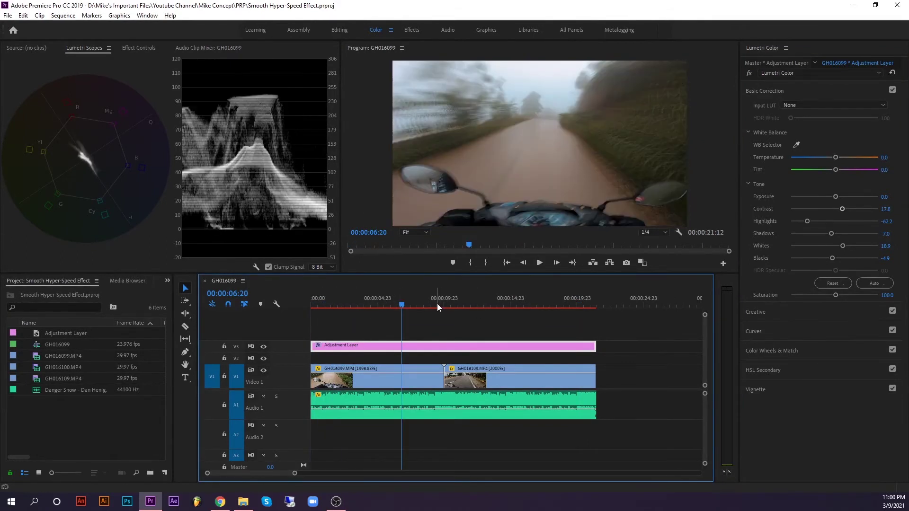
{"action": "key", "text": "Home"}
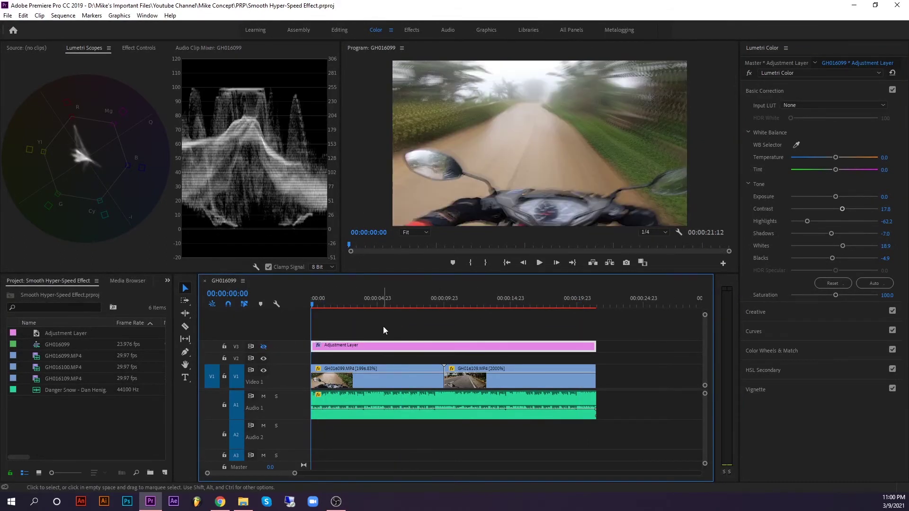